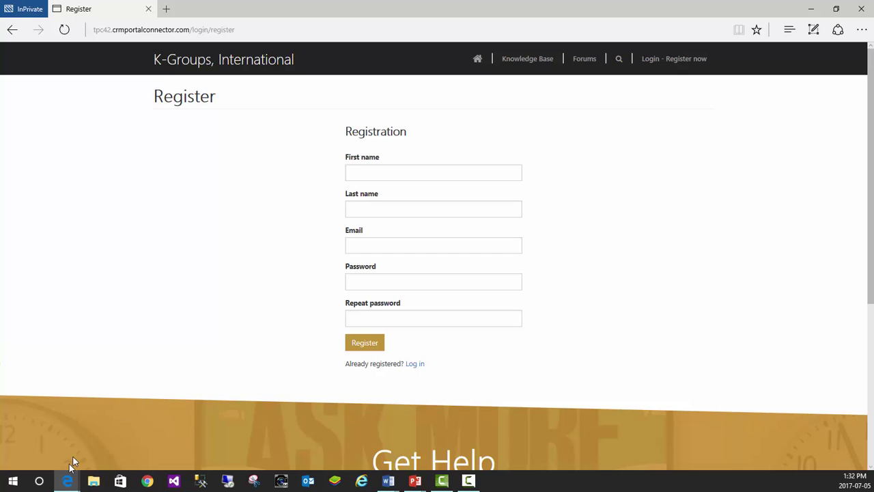
# Open the Register page from the Sitefinity pages list in the page editor.
pyautogui.moveTo(66, 483)
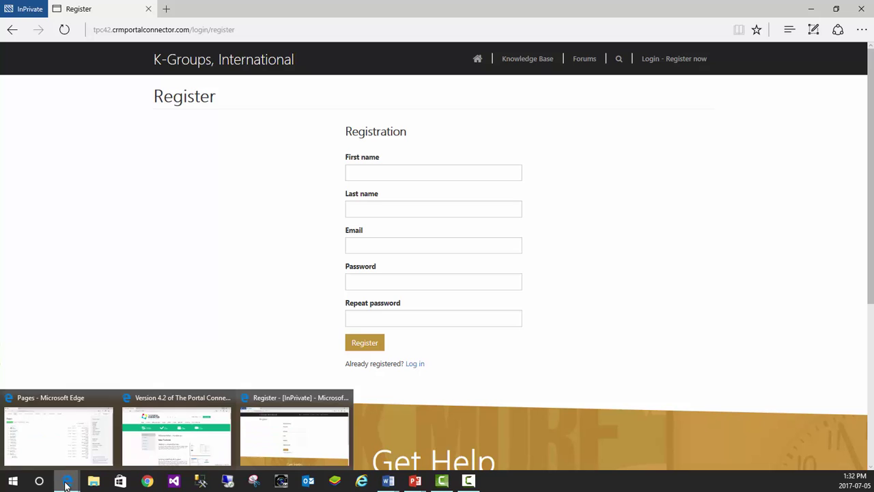
pyautogui.click(57, 440)
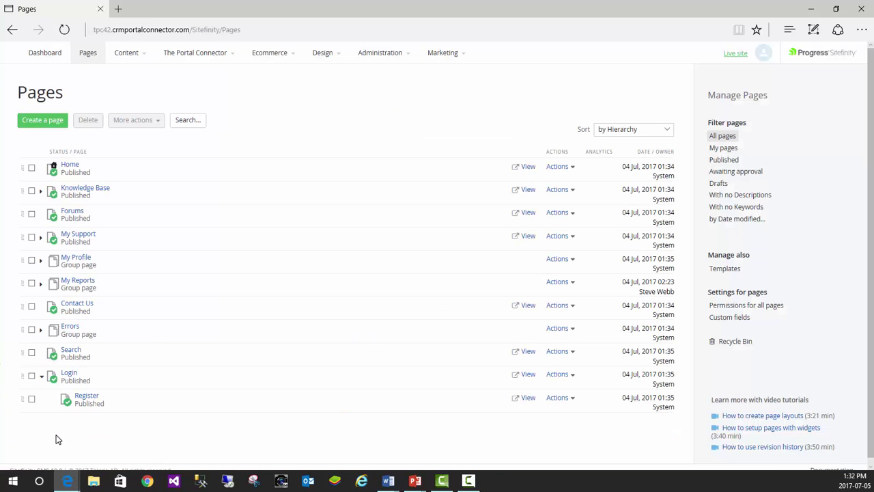
pyautogui.click(88, 399)
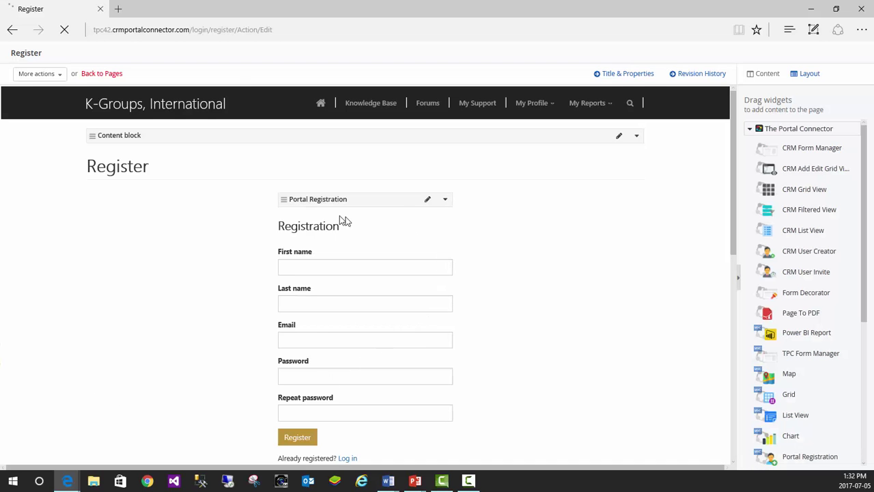
# Add the Moderators (forums) role alongside Users in the Portal Registration widget's roles.
pyautogui.click(415, 199)
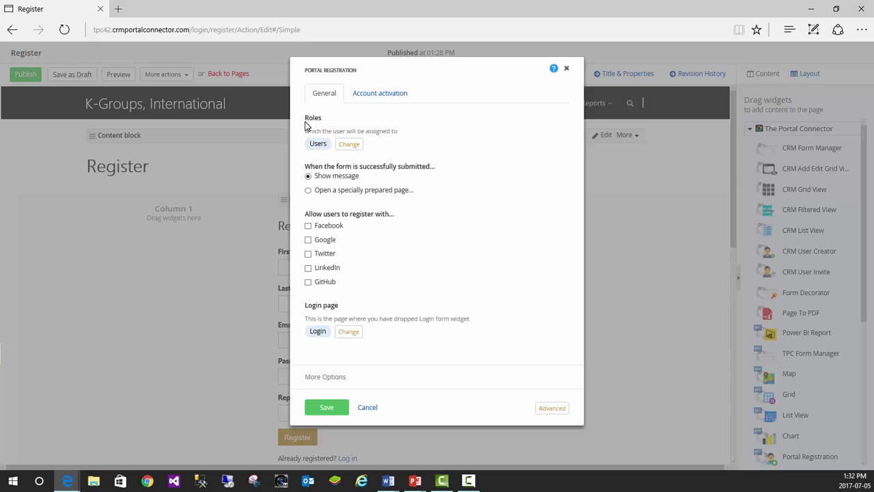
pyautogui.click(350, 146)
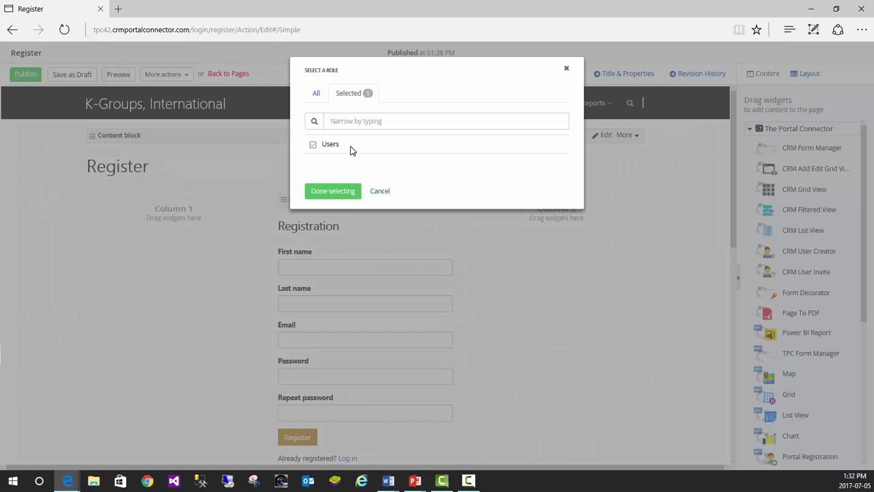
pyautogui.click(317, 95)
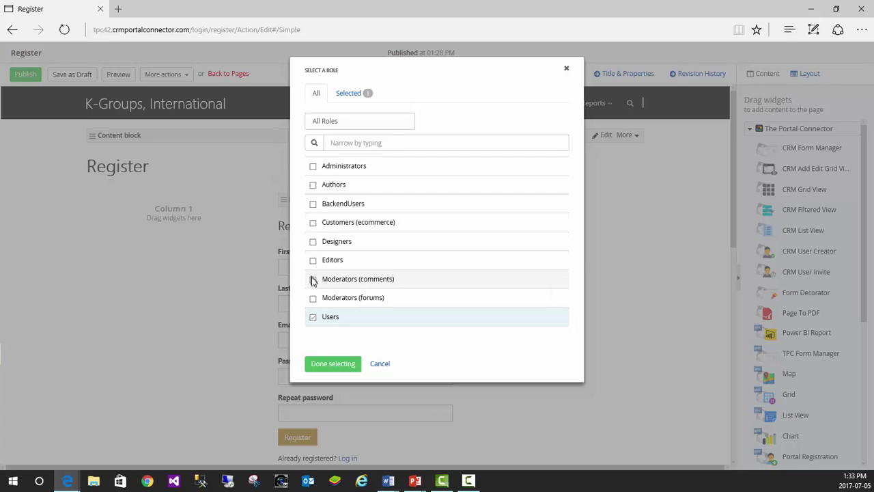
pyautogui.click(313, 299)
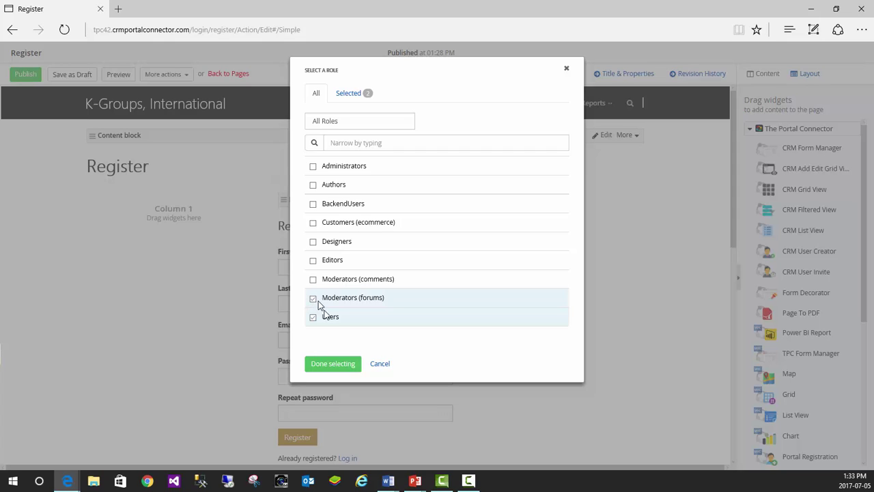
pyautogui.click(332, 364)
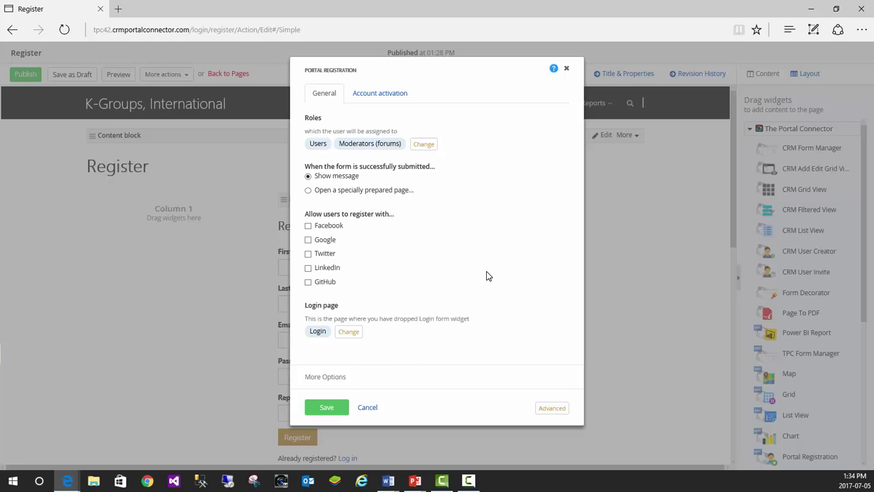
# Review the Account activation and General tabs, then cancel the Portal Registration settings.
pyautogui.click(378, 97)
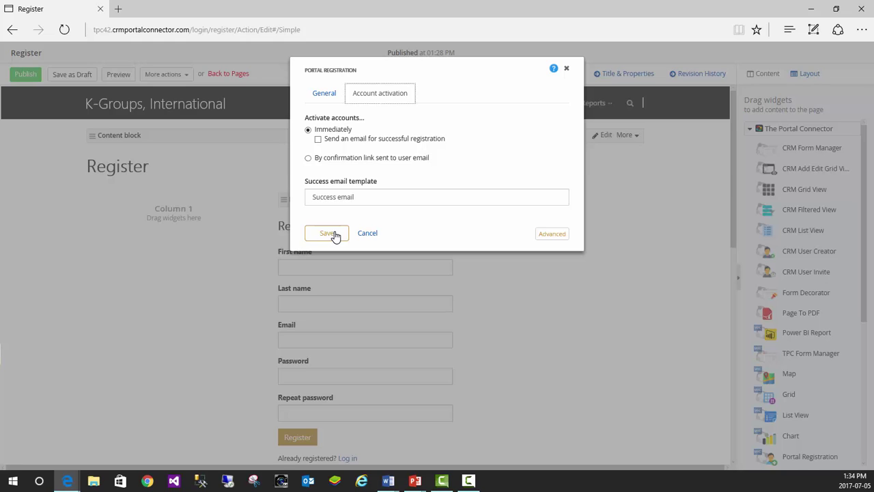
pyautogui.click(325, 95)
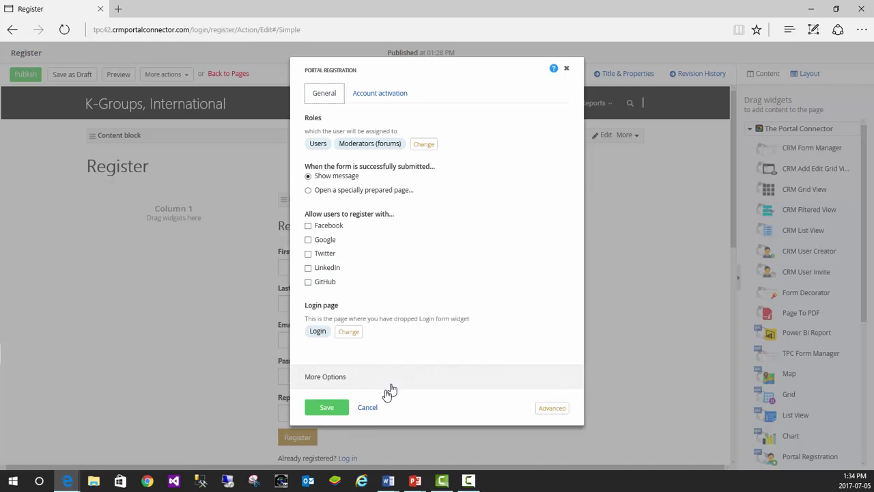
pyautogui.click(369, 407)
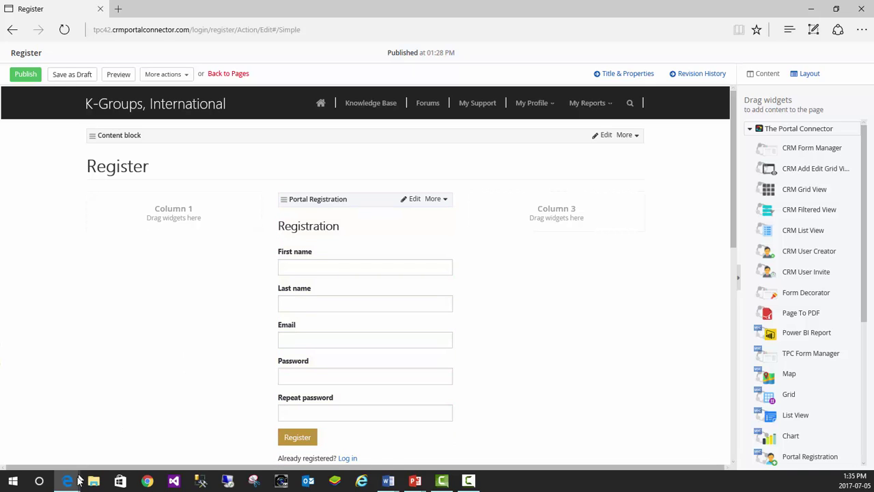
# Go to the live portal's Login page and start signing in with Google.
pyautogui.moveTo(74, 481)
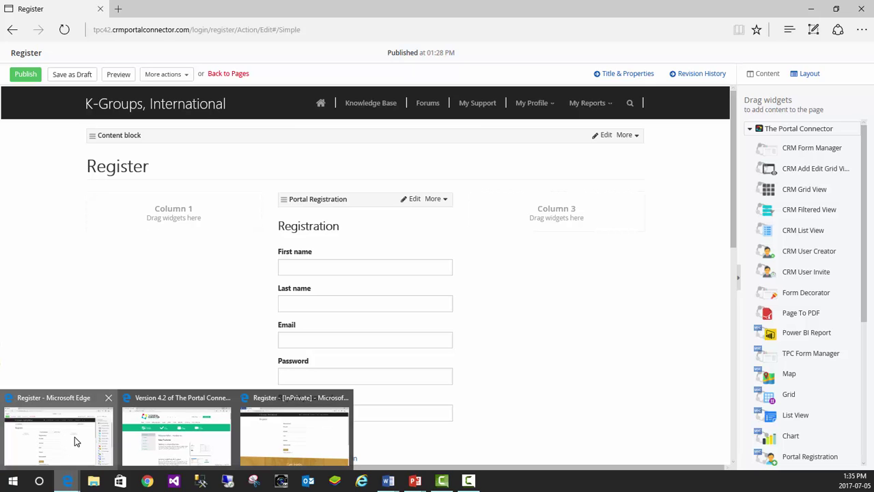
pyautogui.click(258, 435)
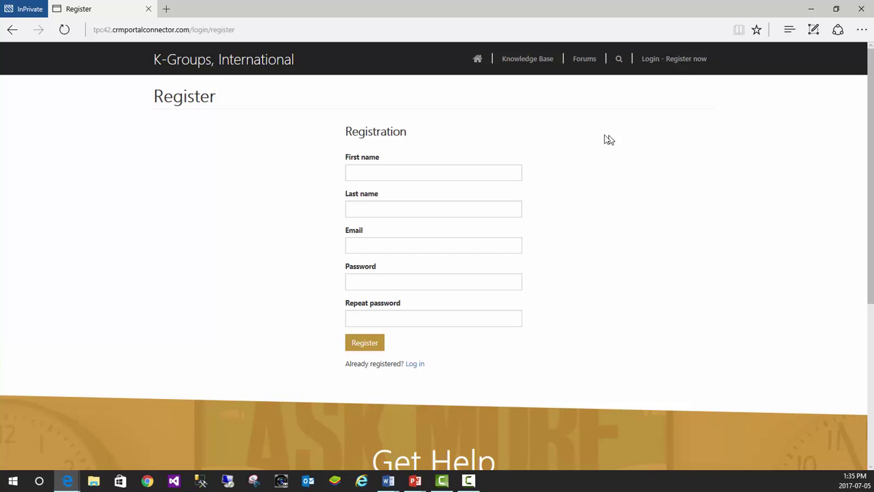
pyautogui.click(651, 60)
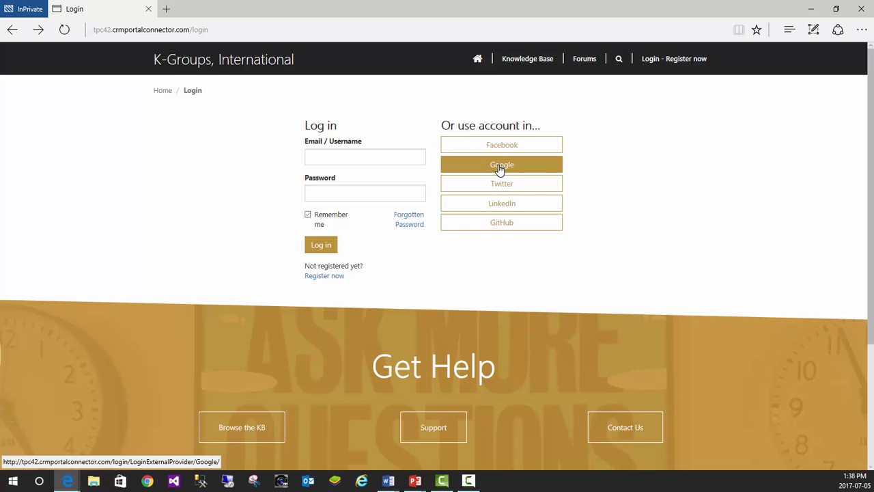
pyautogui.click(499, 167)
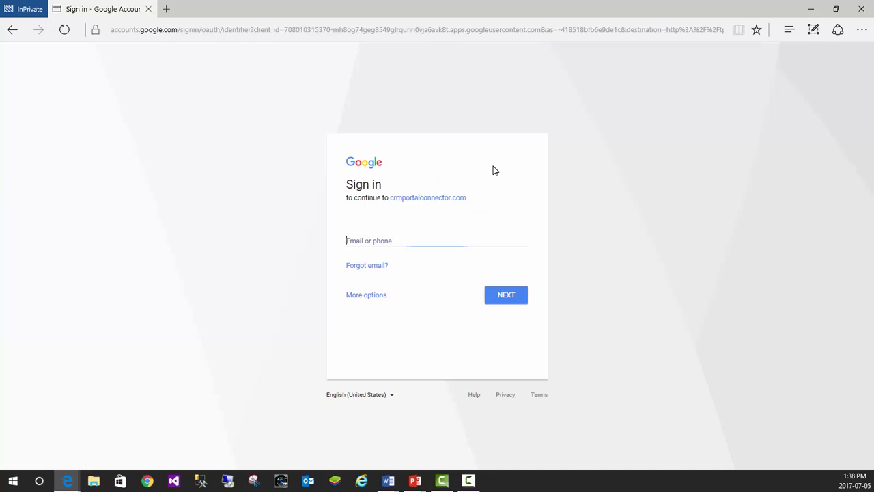
# Sign in with the Google account's e-mail address and password.
pyautogui.click(404, 239)
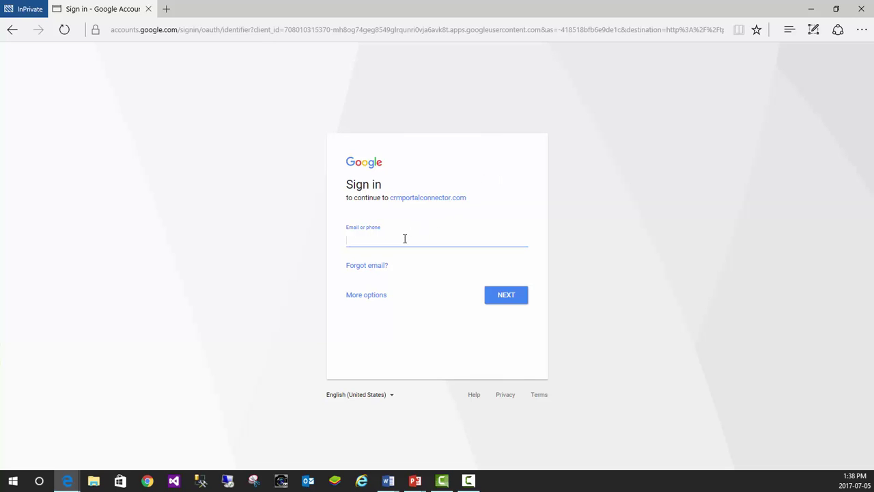
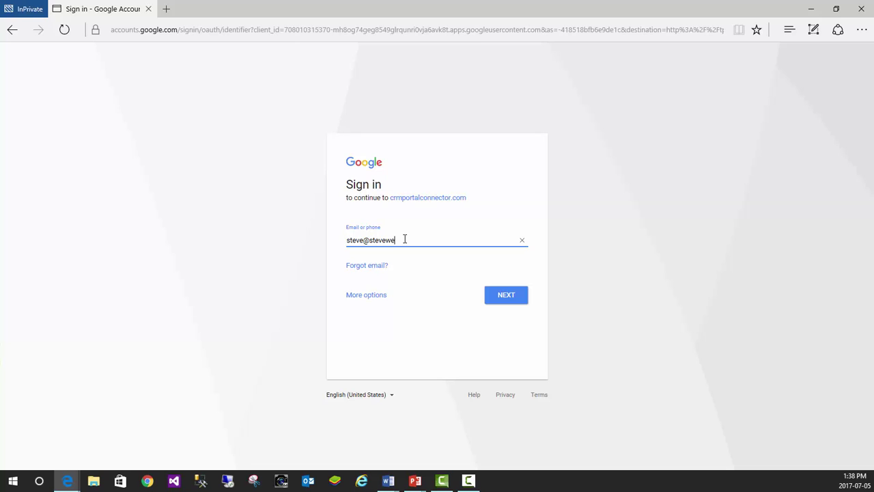
pyautogui.click(496, 302)
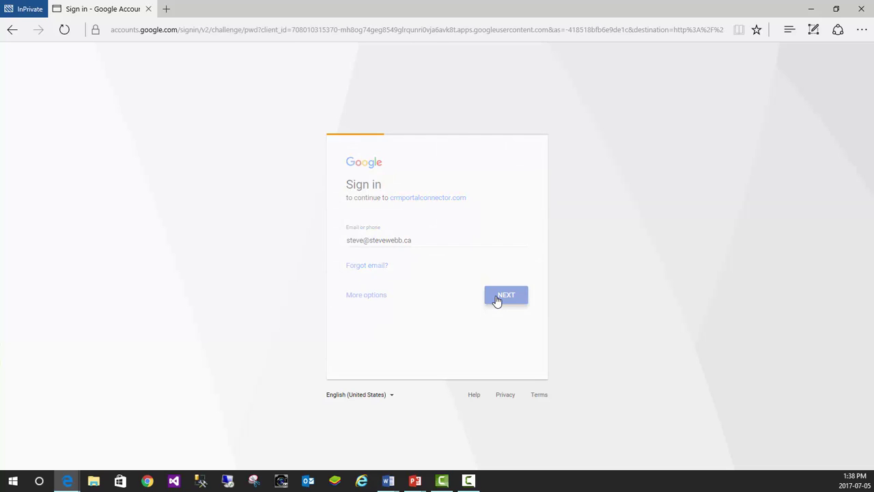
pyautogui.hotkey('ctrl', 'v')
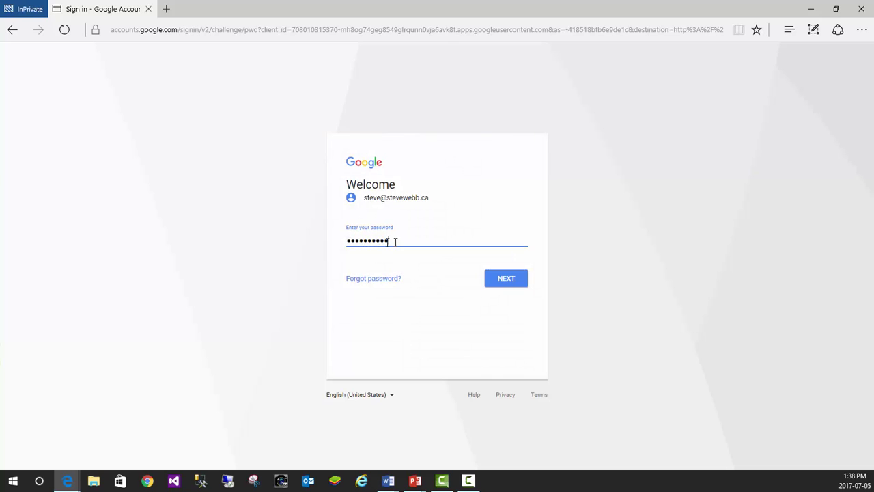
pyautogui.moveTo(394, 240); pyautogui.dragTo(298, 243)
pyautogui.write('•••••••')
pyautogui.click(504, 281)
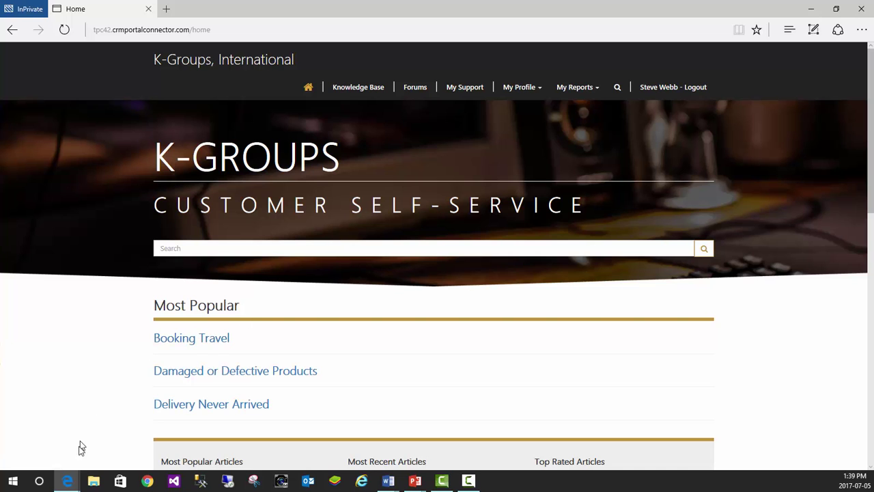
# Enable Use WebAPI in Administration > Portal Connector Configuration.
pyautogui.moveTo(68, 480)
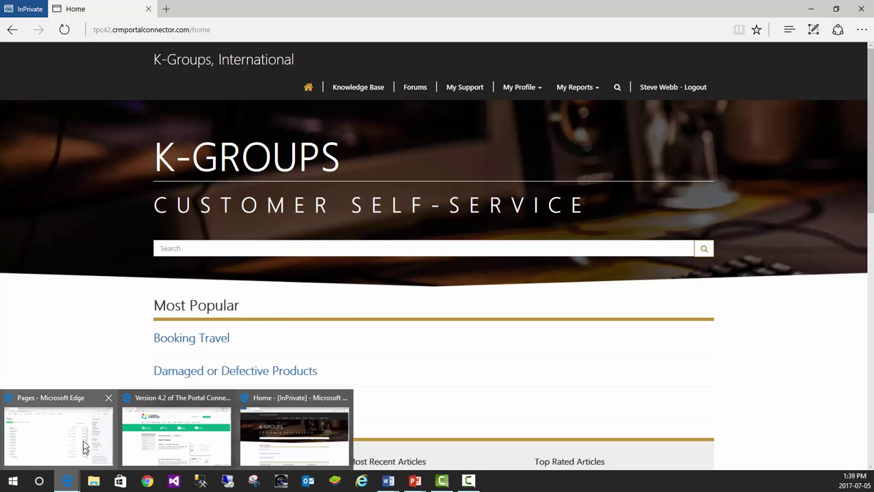
pyautogui.click(84, 438)
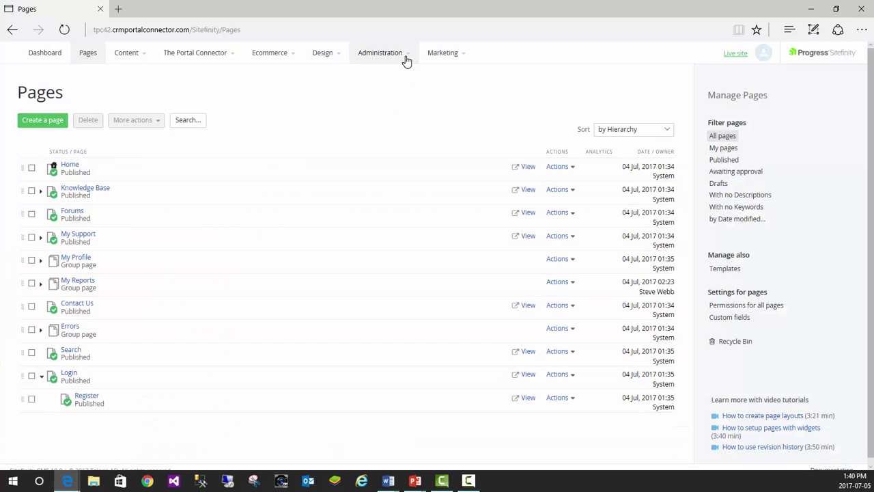
pyautogui.moveTo(406, 59)
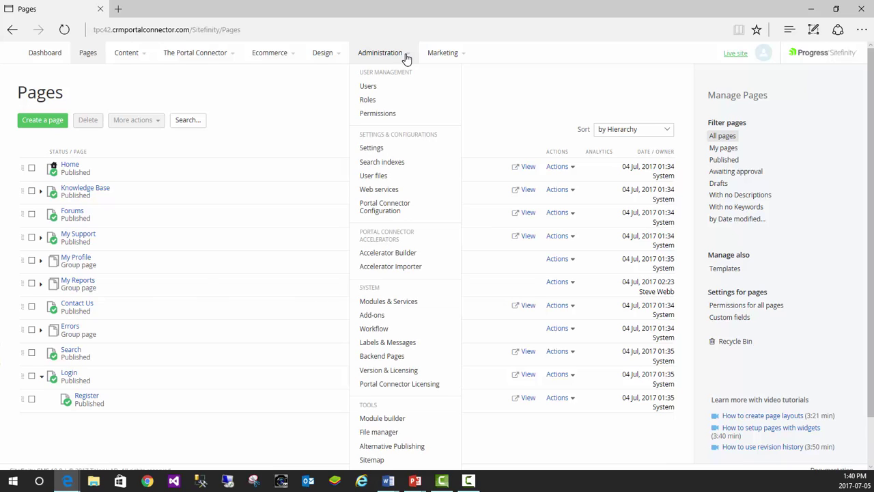
pyautogui.click(394, 212)
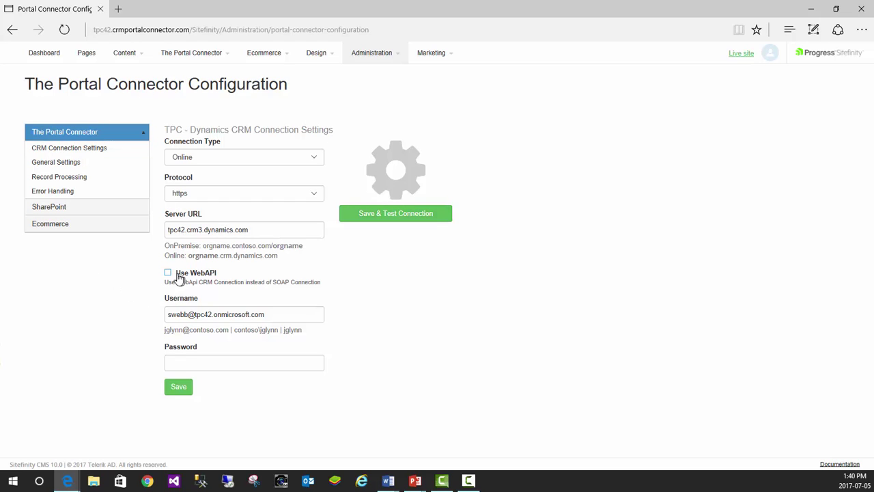
pyautogui.click(169, 273)
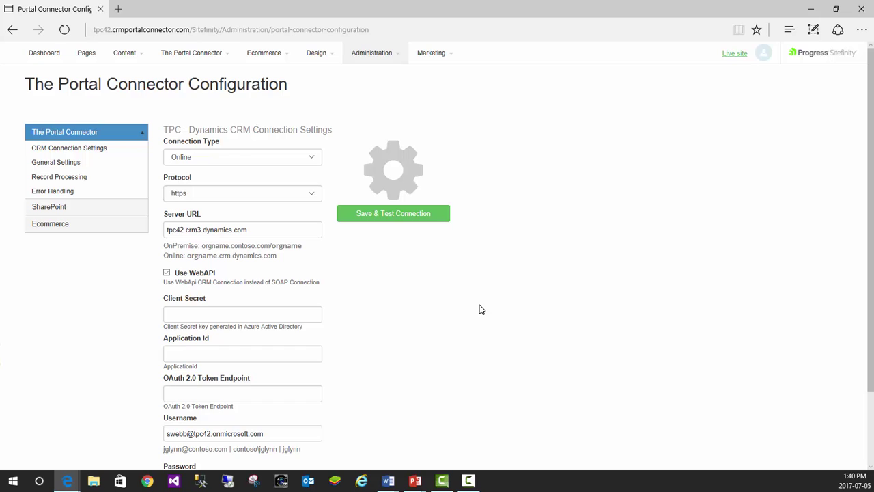
pyautogui.scroll(-1, 481, 310)
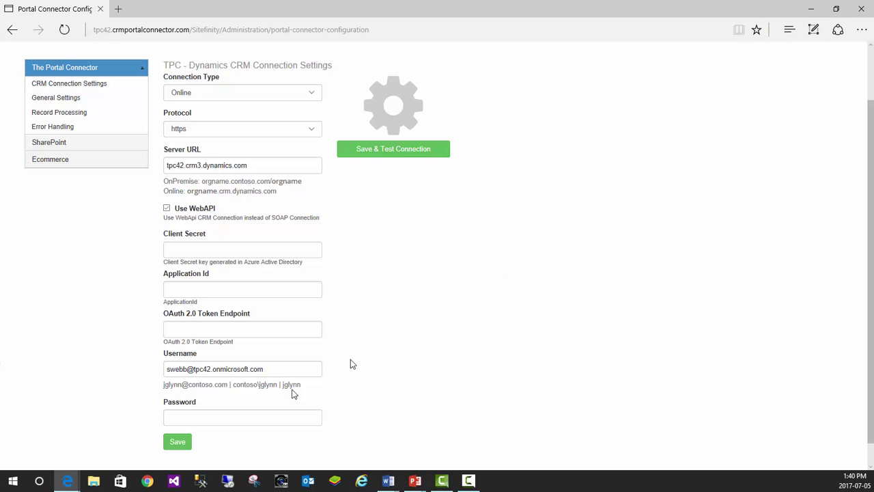
pyautogui.moveTo(67, 481)
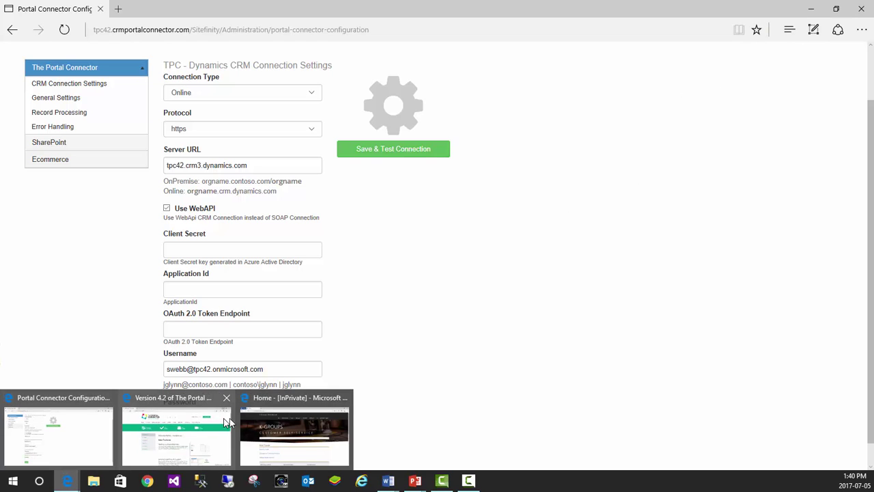
# Open the Team Scorecard report from My Reports in the K-Groups portal.
pyautogui.click(292, 422)
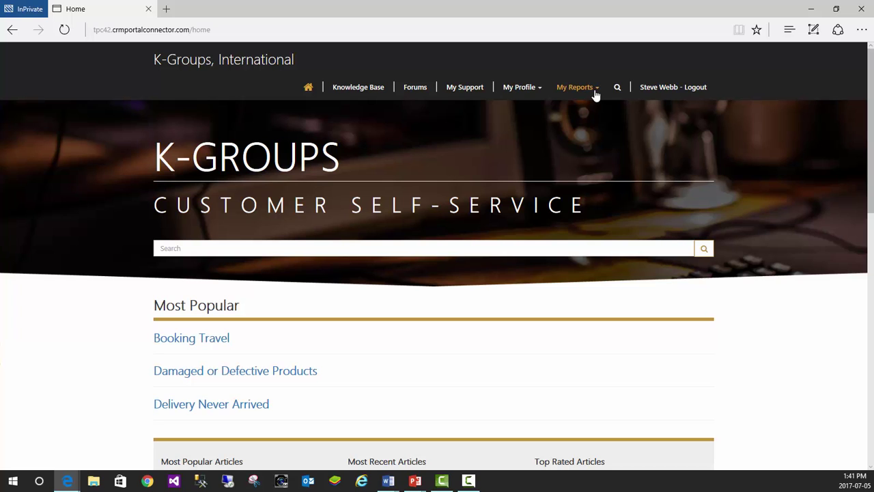
pyautogui.click(594, 89)
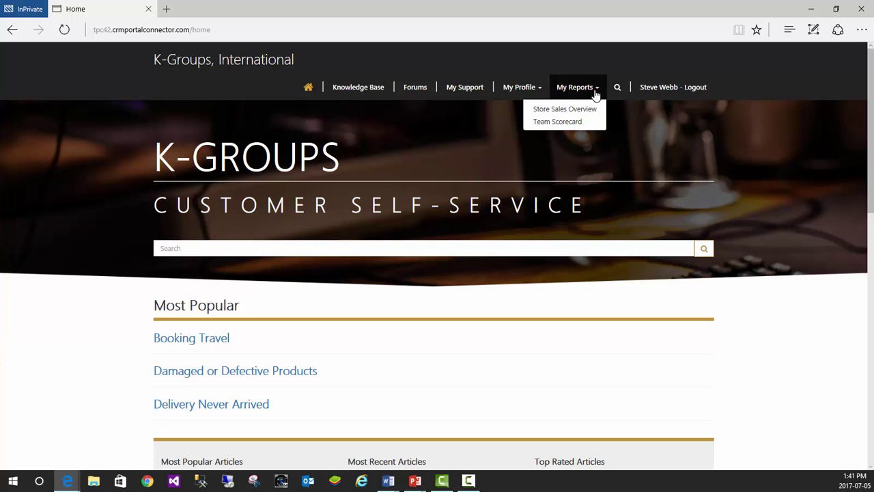
pyautogui.click(560, 121)
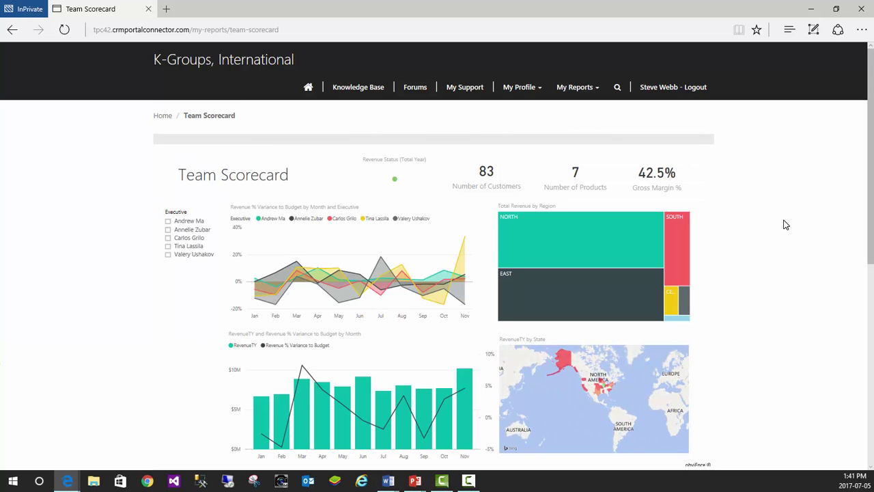
pyautogui.scroll(-1, 785, 225)
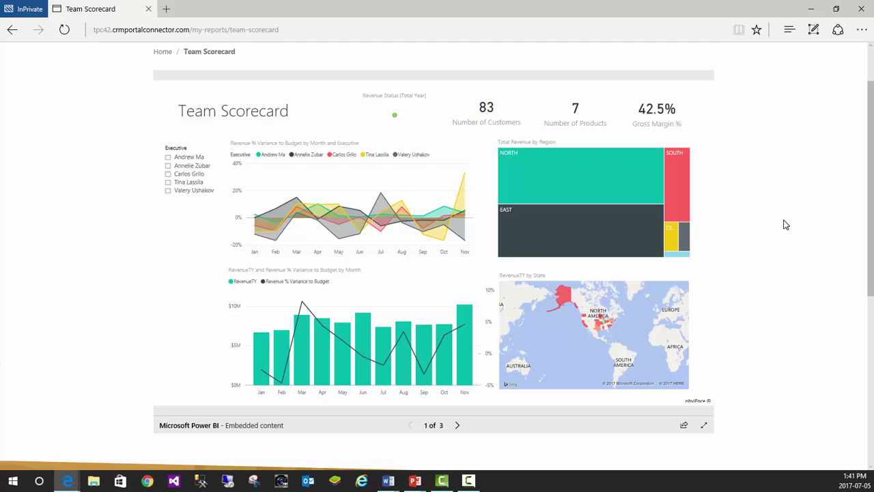
pyautogui.click(391, 224)
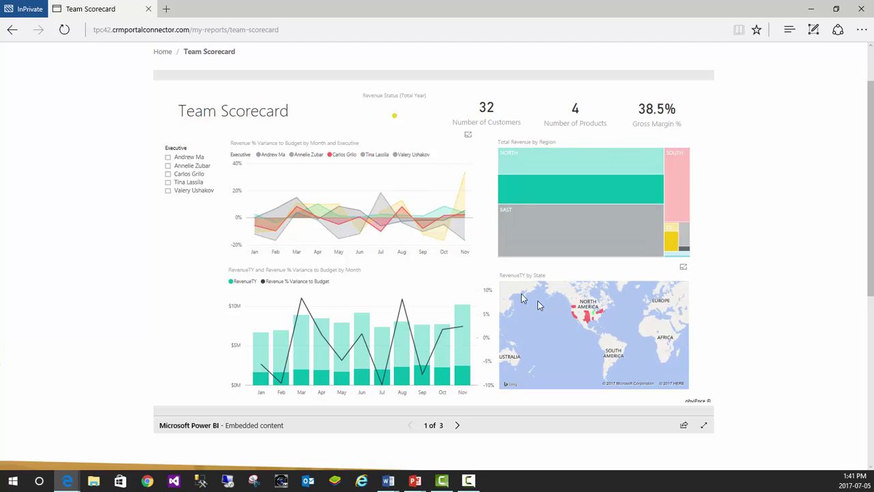
pyautogui.click(591, 323)
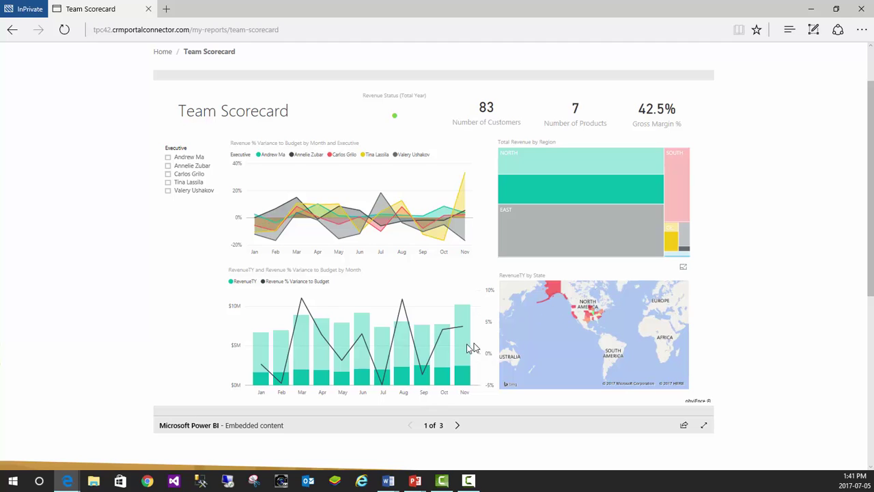
pyautogui.click(402, 355)
pyautogui.click(345, 362)
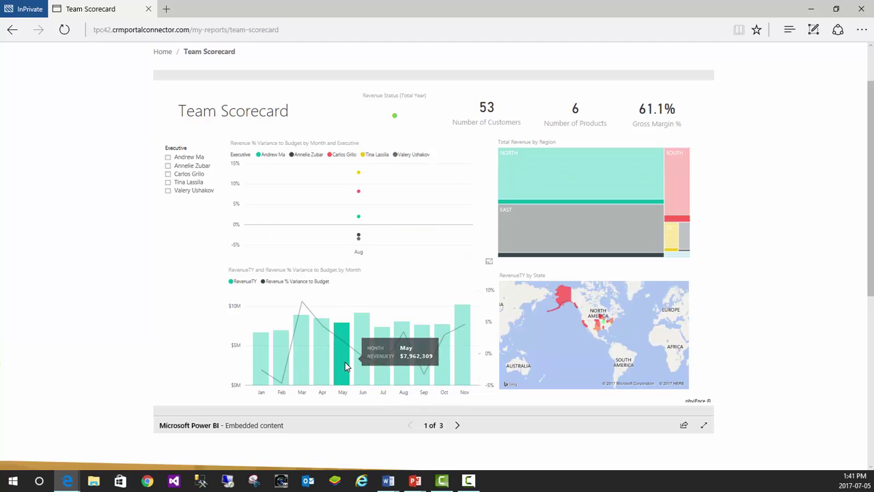
pyautogui.scroll(2, 401, 290)
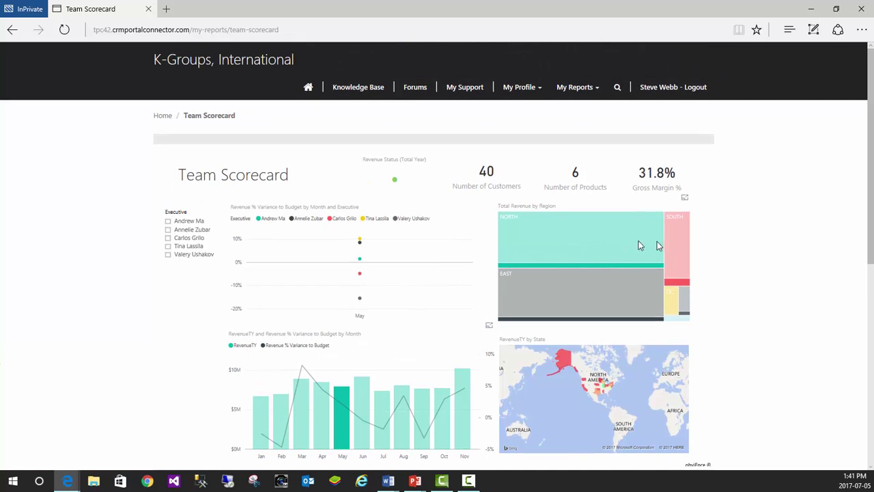
pyautogui.click(631, 244)
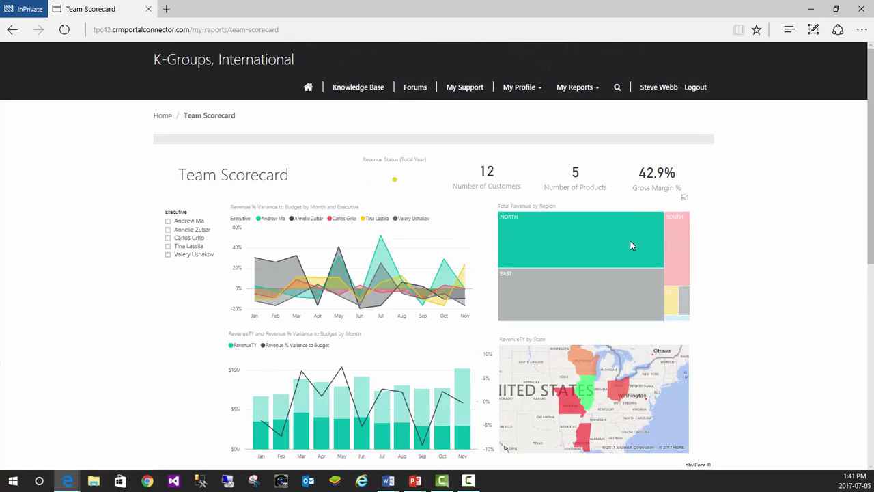
# Open Store Sales Overview and cross-filter by an April bar and Fashions Direct, then clear.
pyautogui.moveTo(630, 241)
pyautogui.click(597, 96)
pyautogui.click(568, 111)
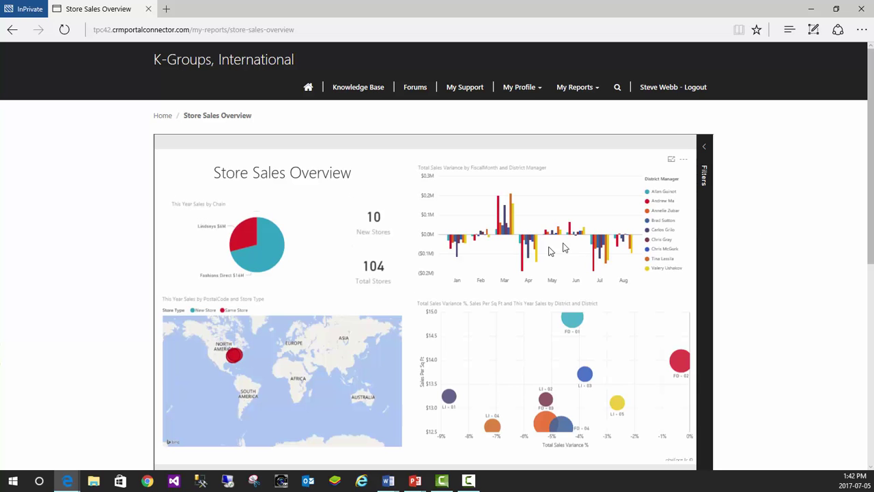
pyautogui.click(529, 245)
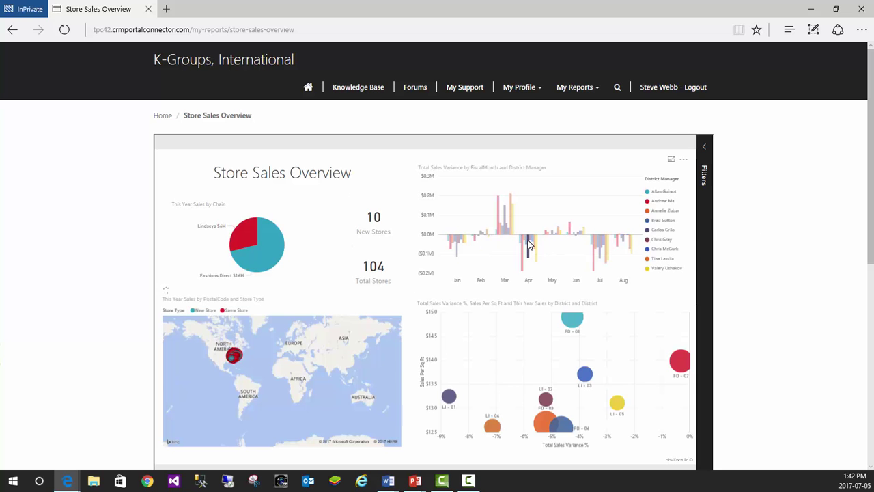
pyautogui.click(265, 253)
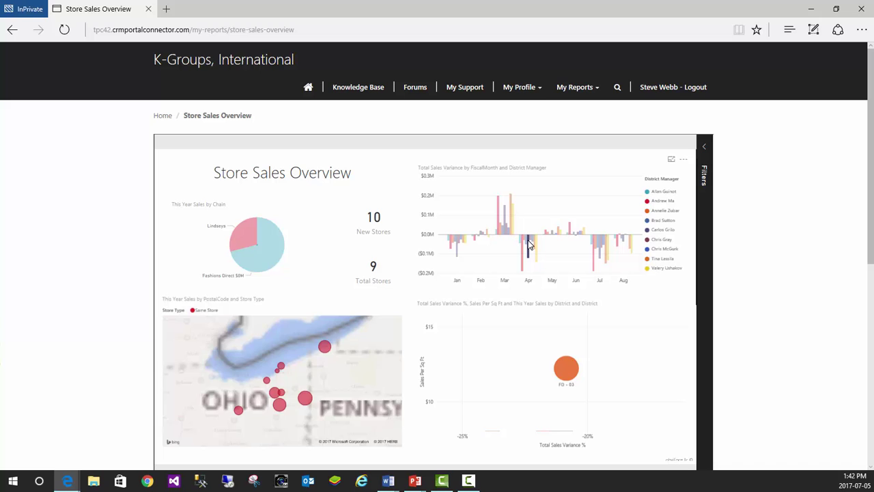
pyautogui.click(264, 247)
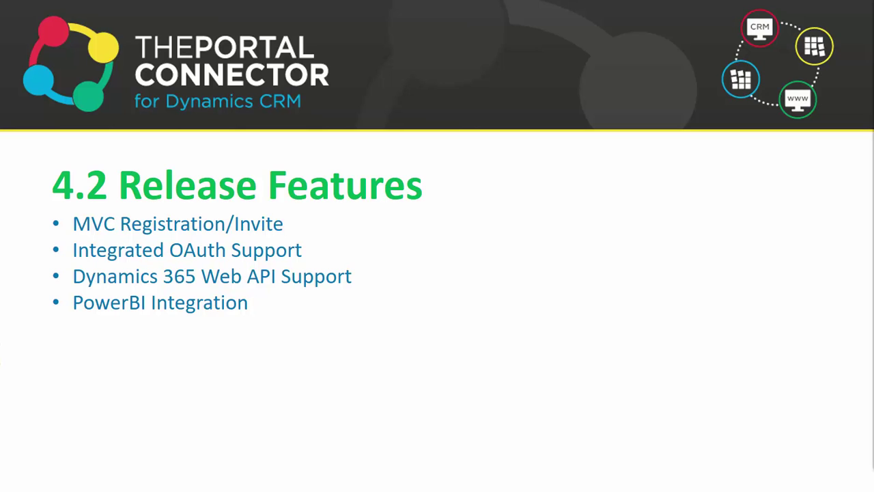
# Advance the slideshow to the closing Thank You slide.
pyautogui.press('Right')
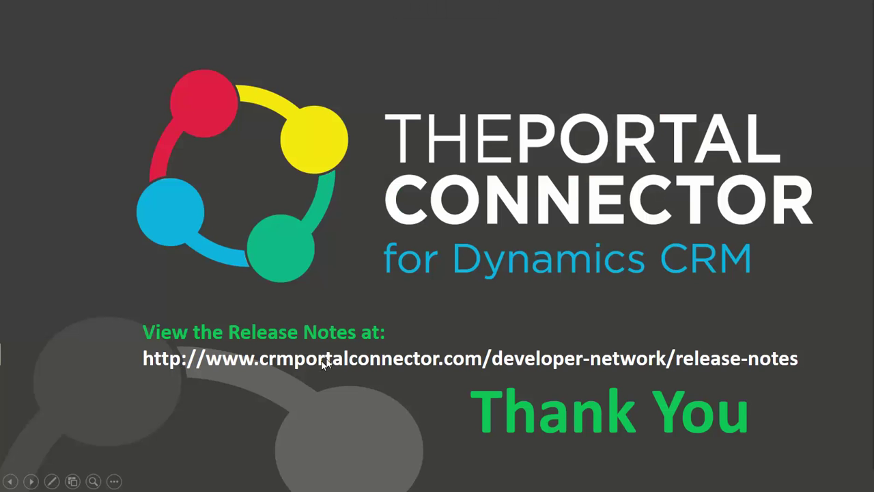